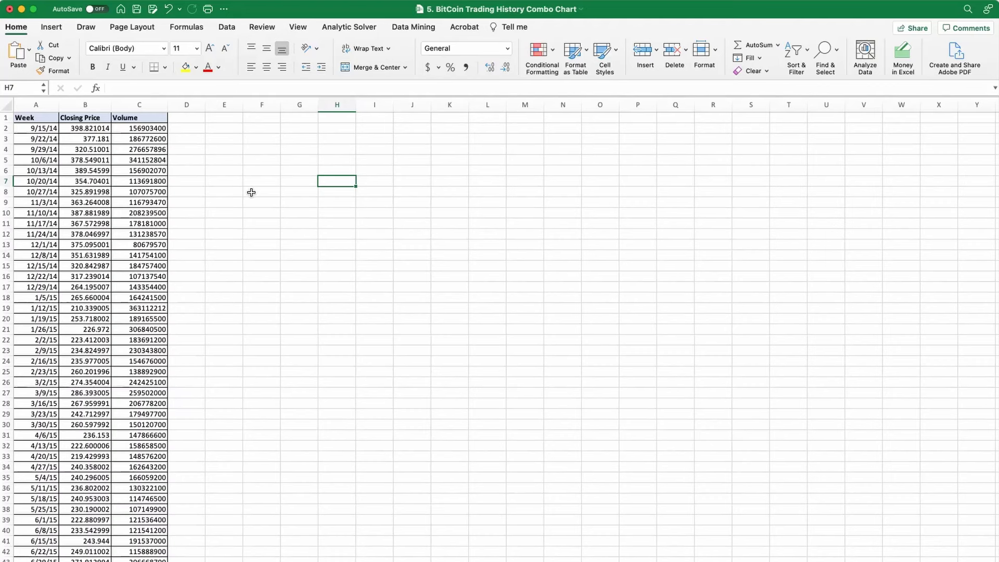
Step: Select the Week, Closing Price and Volume table from A1 down to the last data row
click(33, 116)
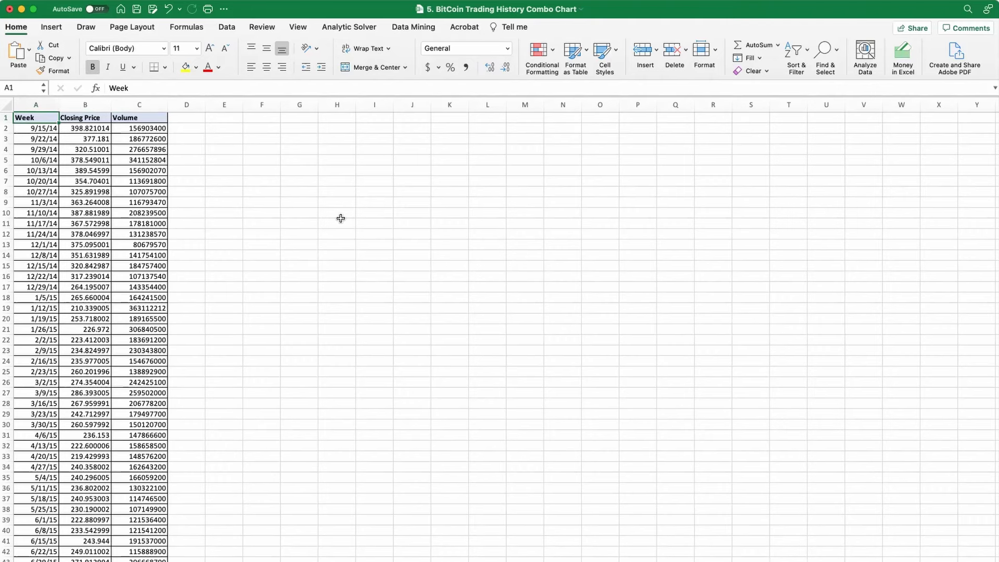
key(ctrl+shift+Right)
key(ctrl+shift+Down)
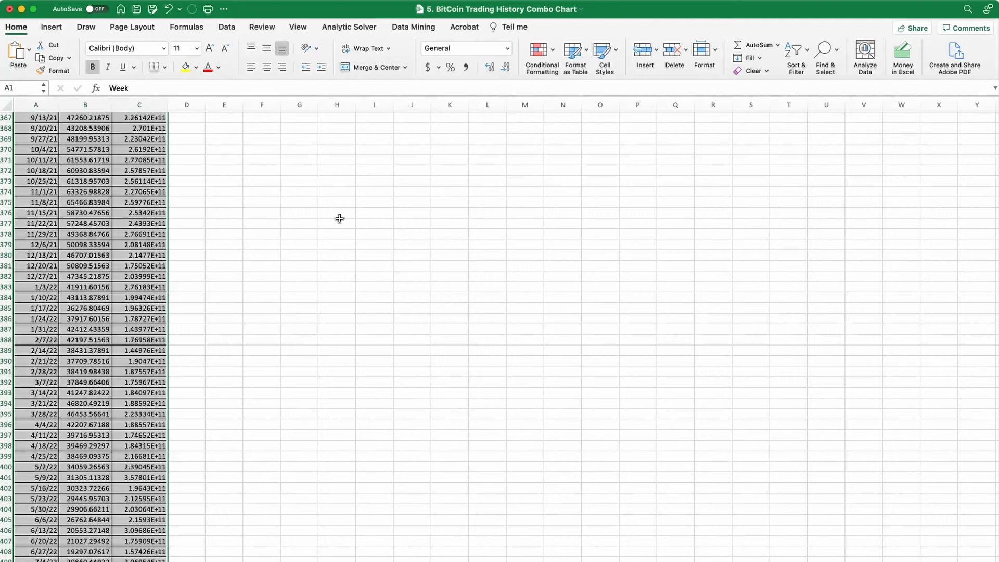
Step: Insert a line chart of closing price and volume by week and enlarge it
click(59, 31)
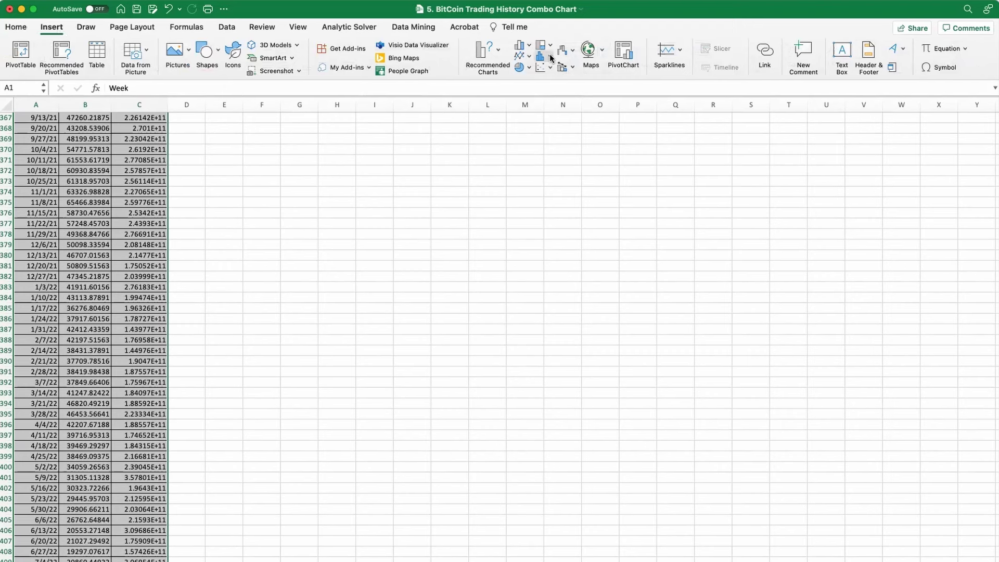
click(518, 57)
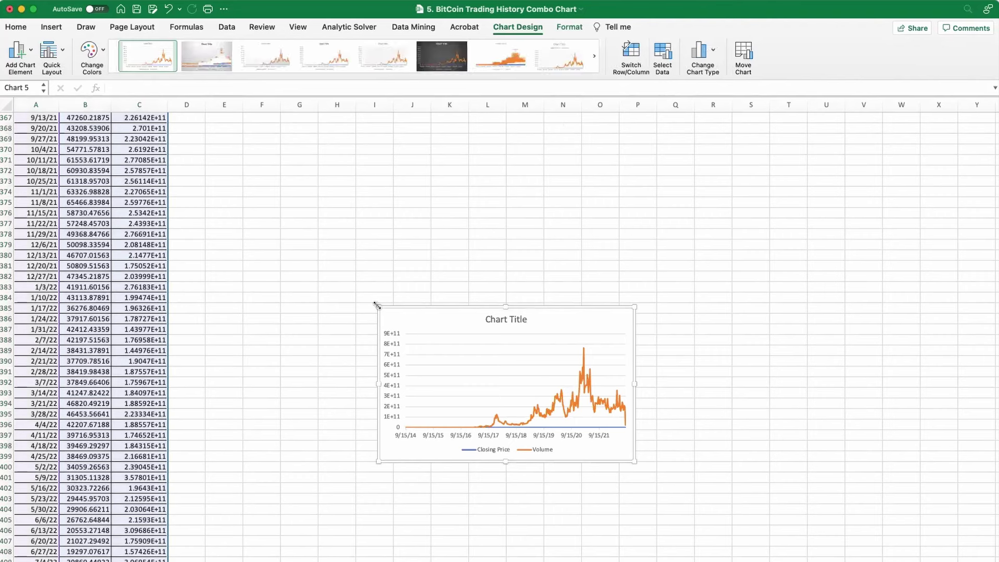
drag(373, 305, 251, 144)
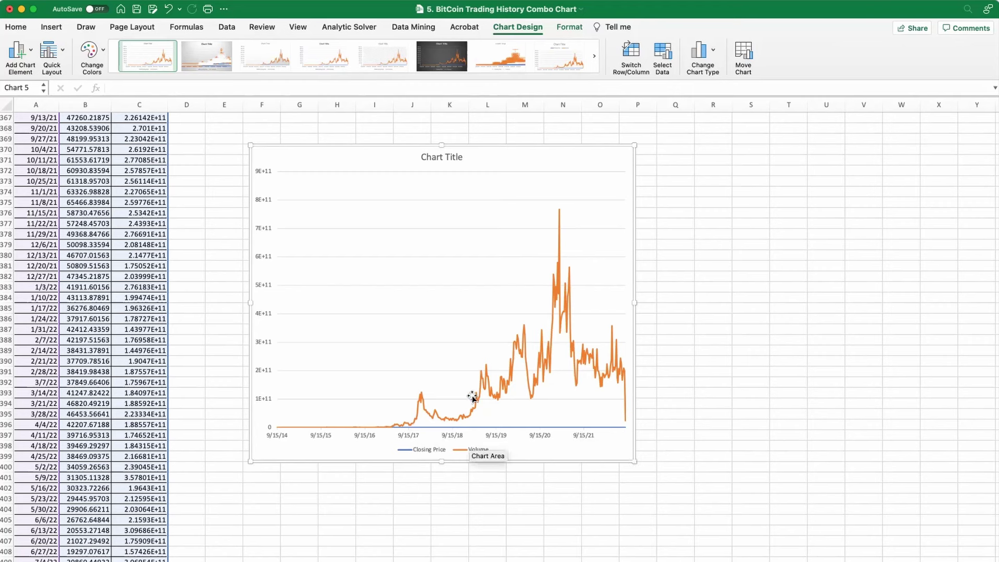
mouse_move(558, 298)
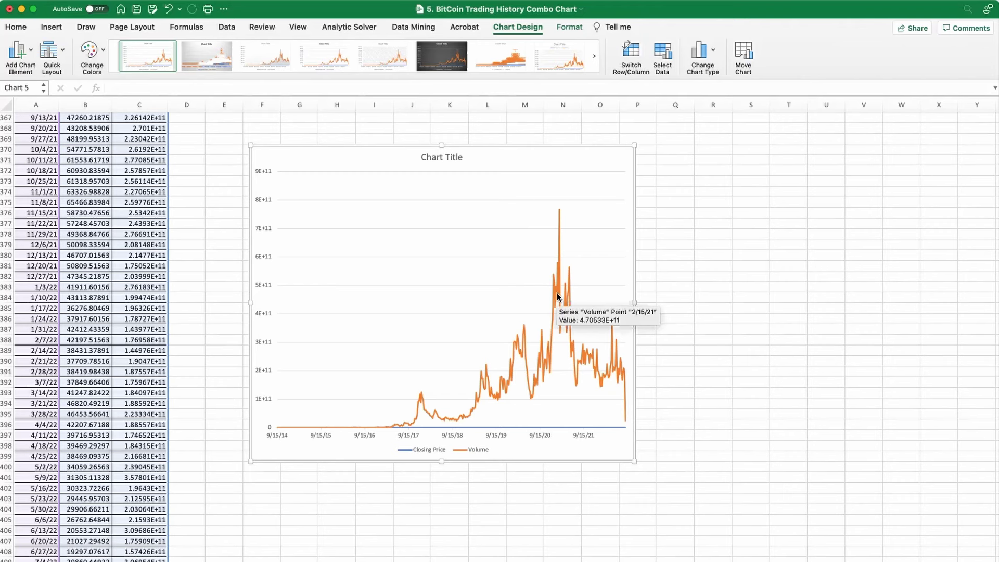
Step: Change the Volume series to clustered columns and stretch the chart wider and taller
right_click(557, 297)
mouse_move(600, 333)
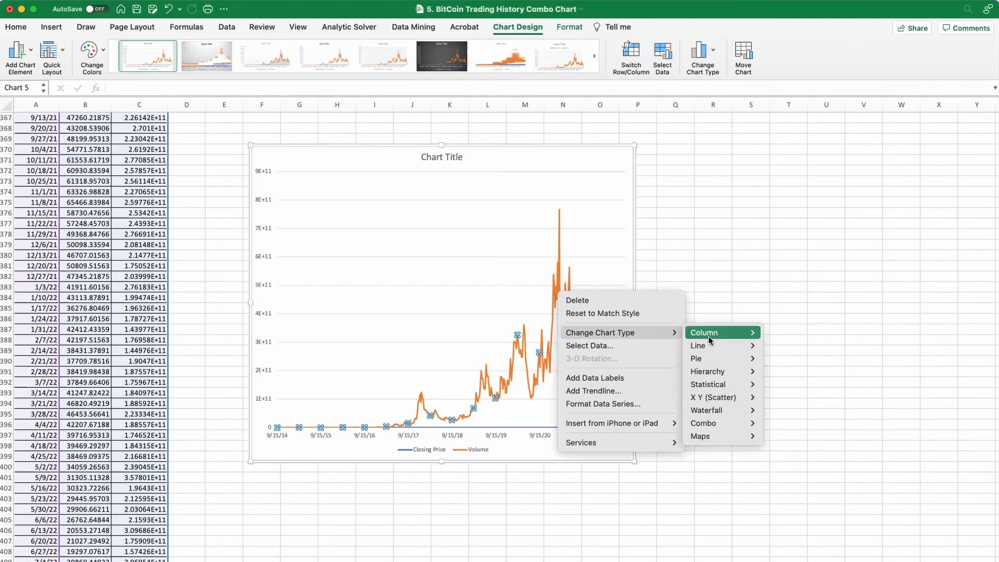
mouse_move(704, 333)
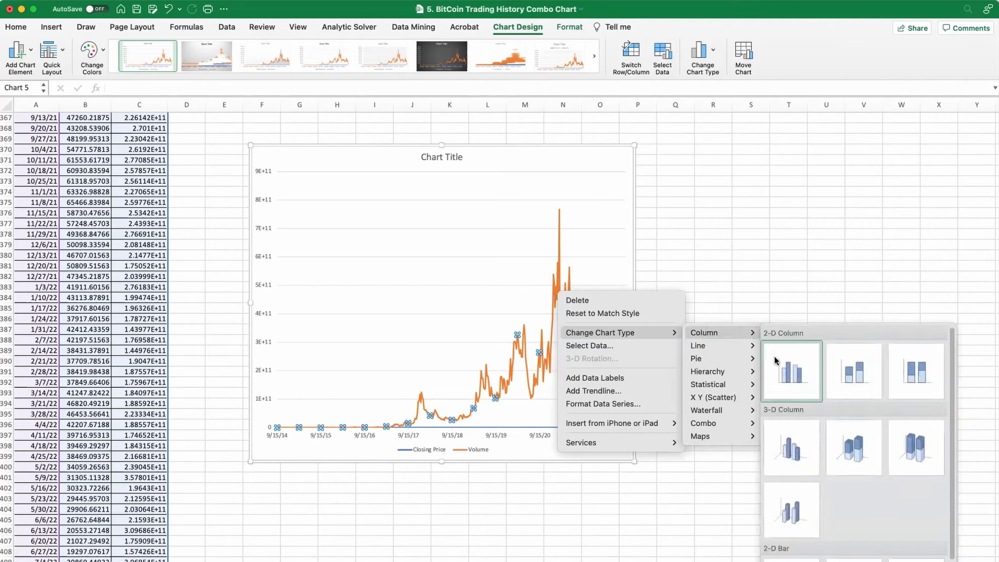
click(775, 356)
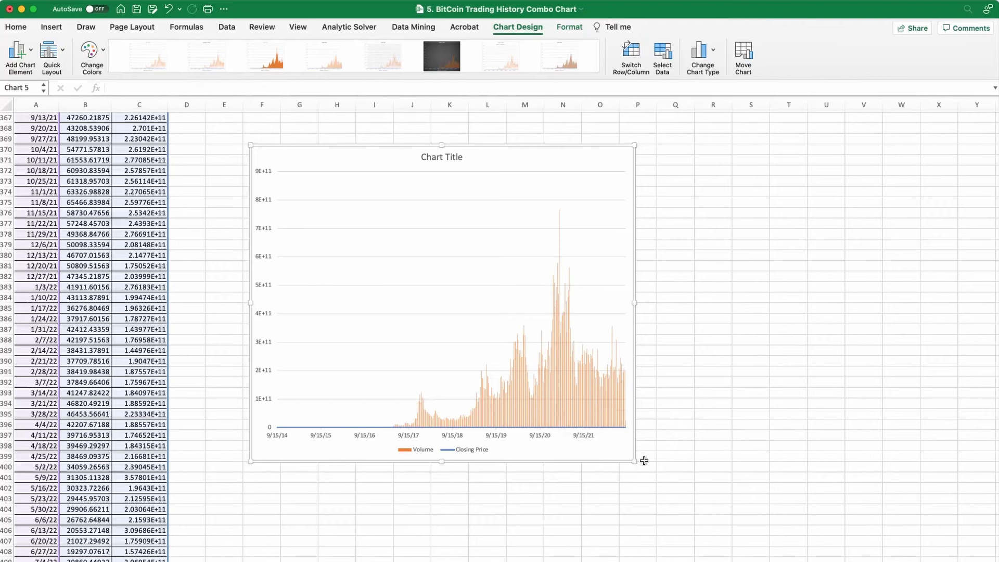
drag(634, 462, 828, 544)
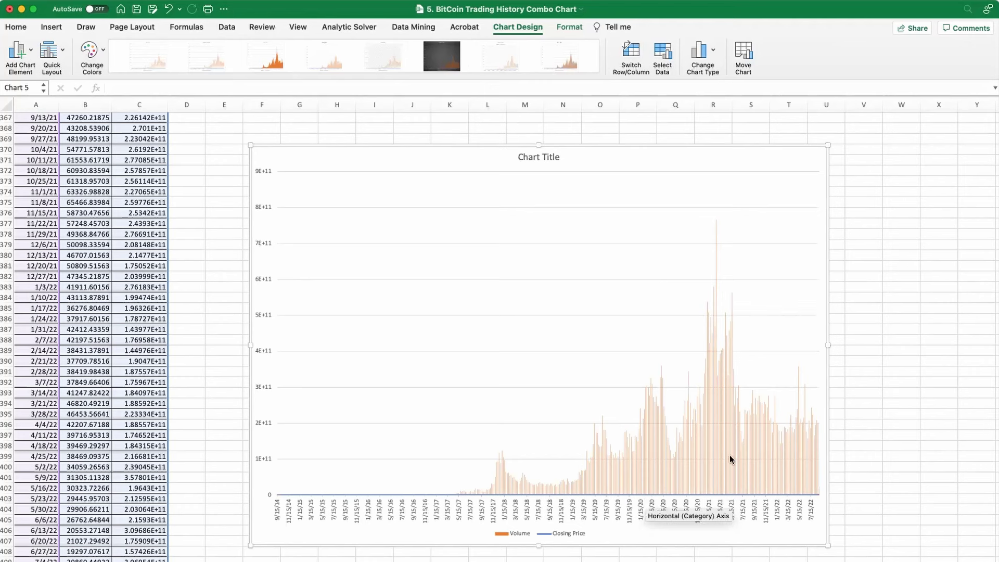
mouse_move(721, 451)
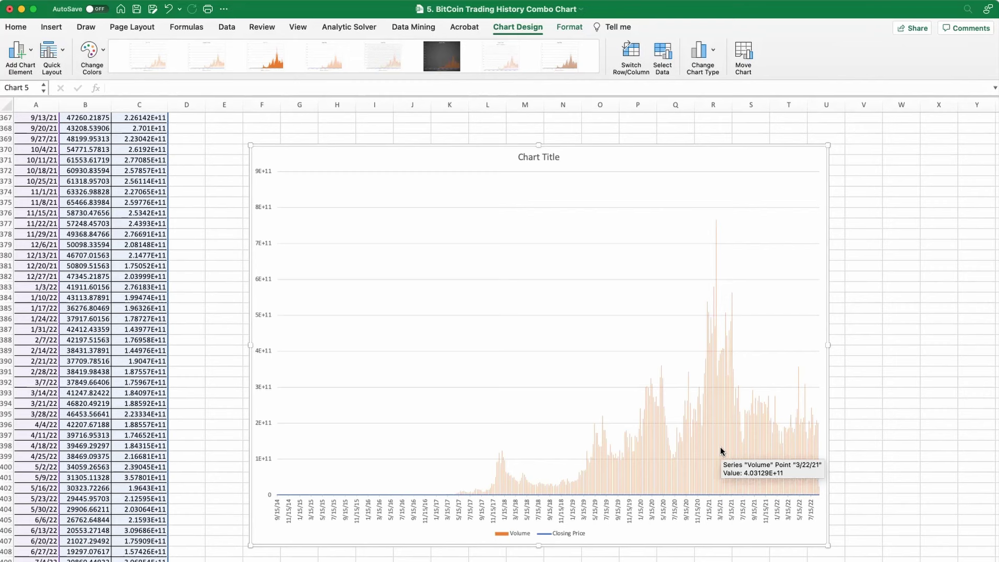
Step: Put the Closing Price series on a secondary axis via Format Data Series
double_click(721, 448)
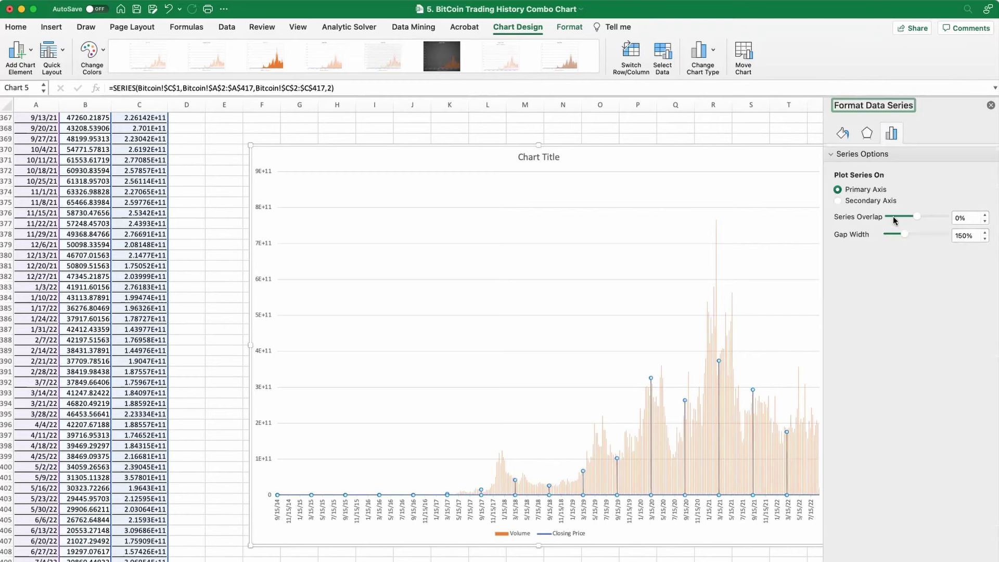
click(839, 202)
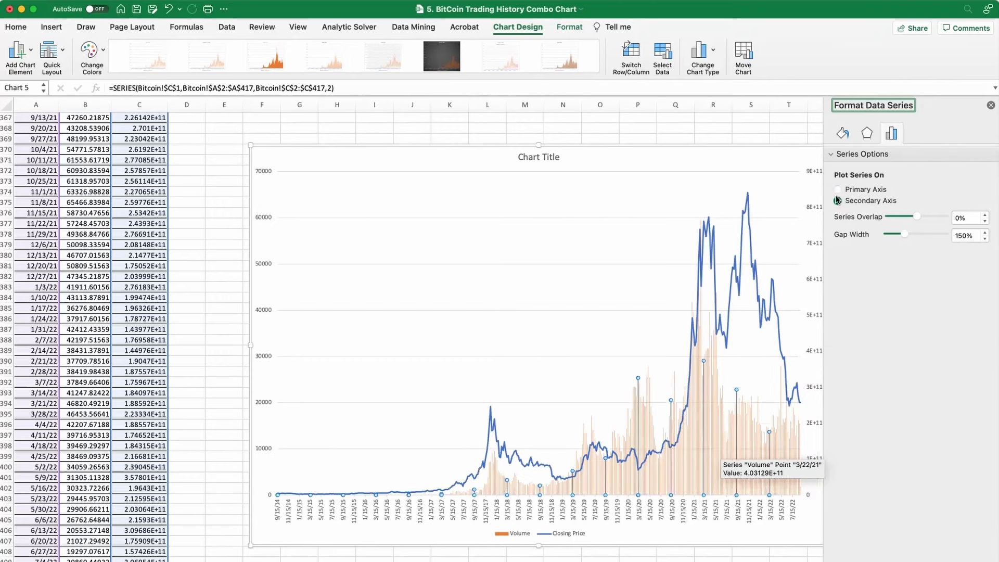
click(991, 105)
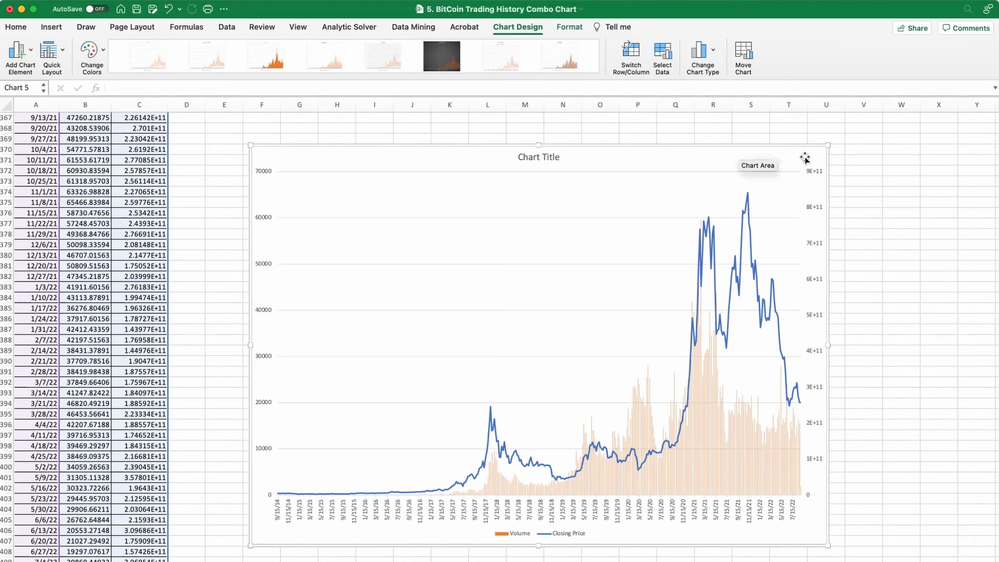